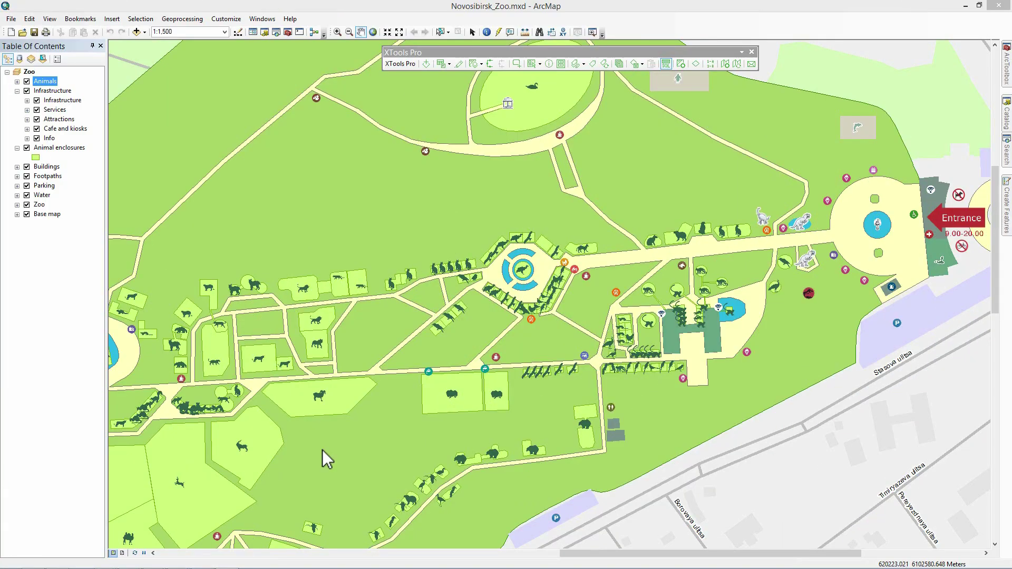
Identify the enclosure's Ring-tailed lemur and Racoon dog points with Identify Pro and show the Racoon dog's details.
drag(321, 450, 671, 321)
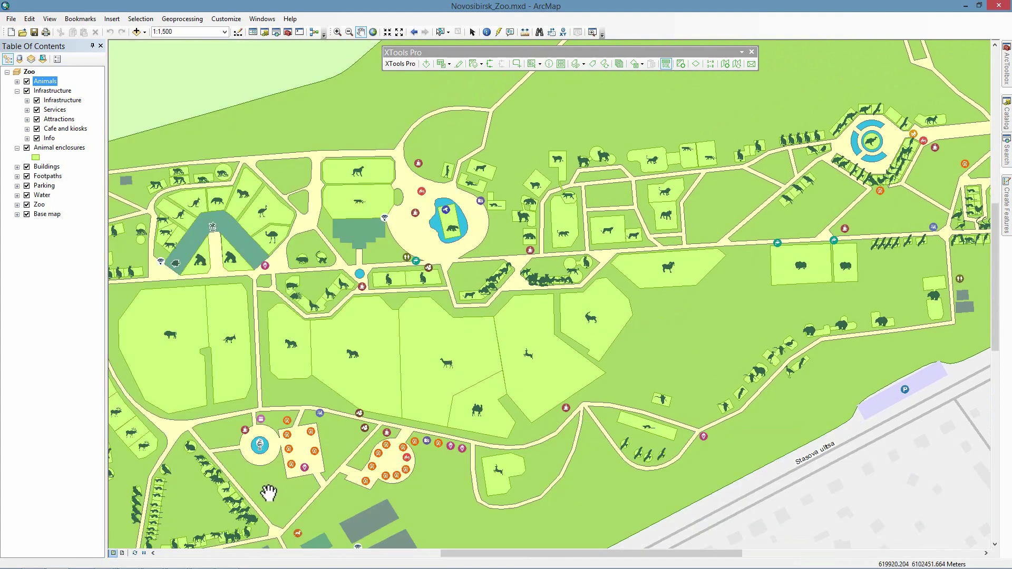
drag(269, 493, 519, 411)
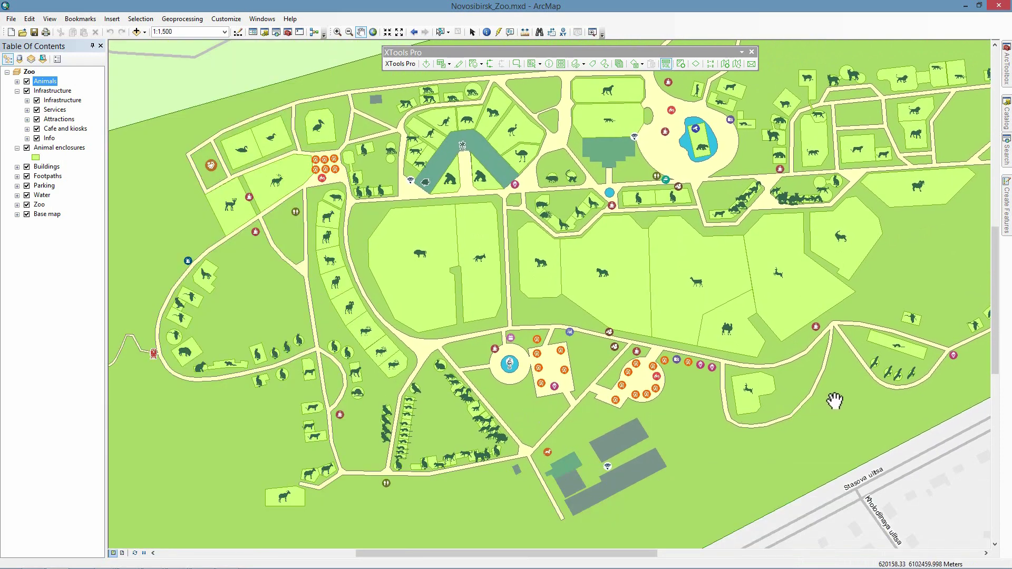
mouse_move(835, 401)
mouse_down()
mouse_move(737, 439)
mouse_move(698, 442)
mouse_up()
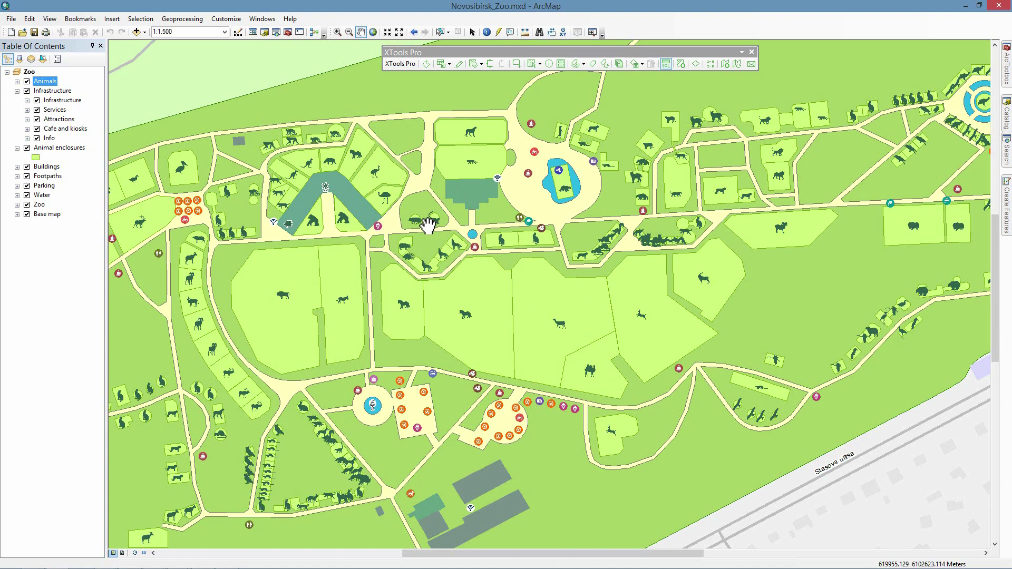
click(550, 64)
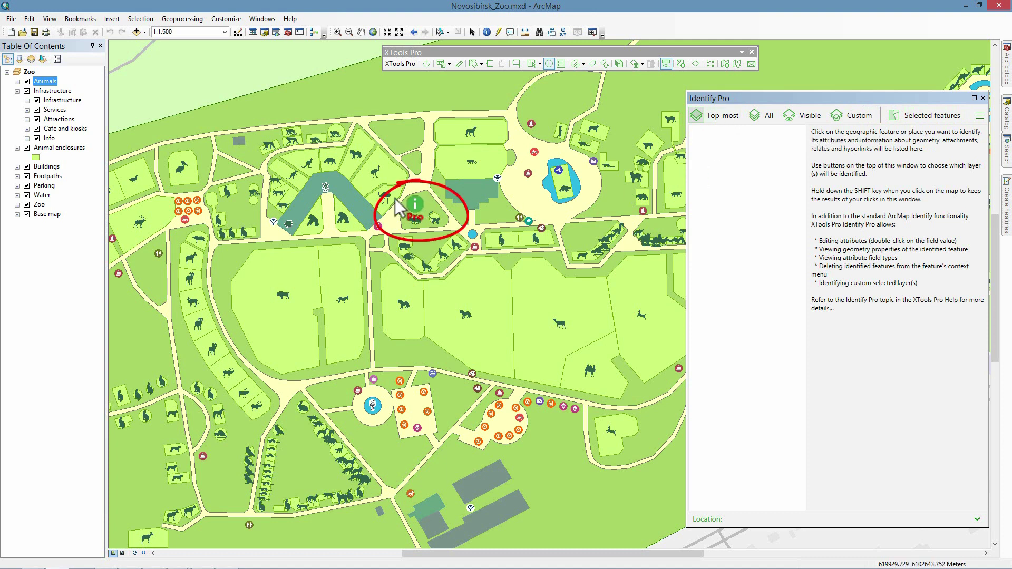
click(456, 238)
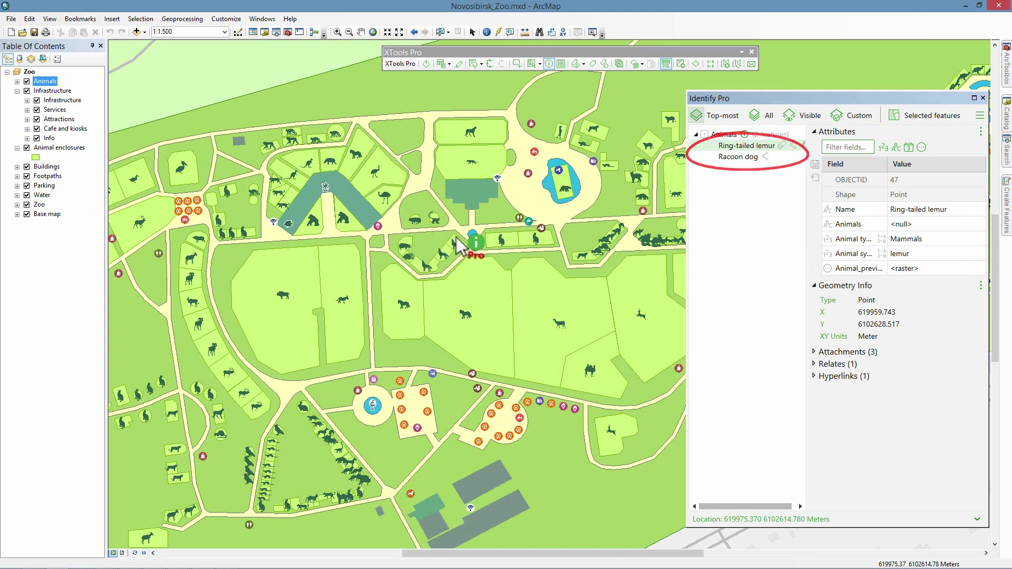
click(726, 159)
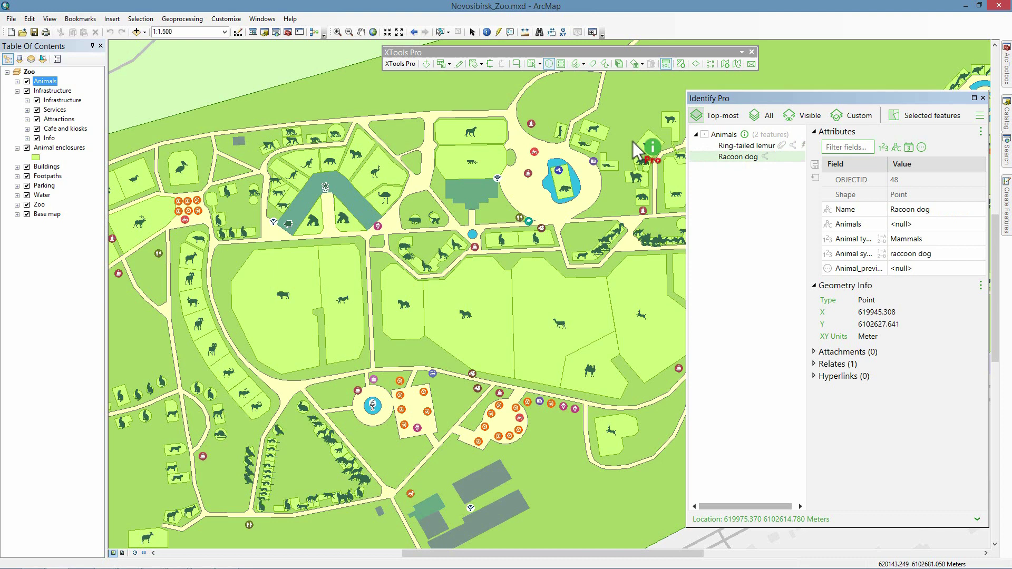
Zoom in on the lemur and racoon dog enclosures, then toggle the numeric-fields filter on and off.
click(337, 32)
drag(397, 188, 478, 251)
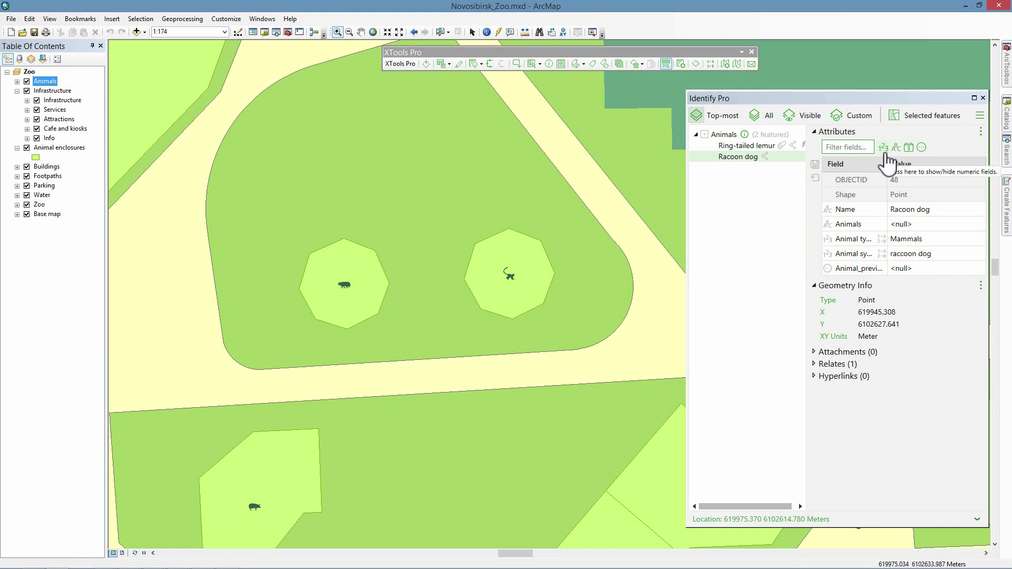
click(885, 151)
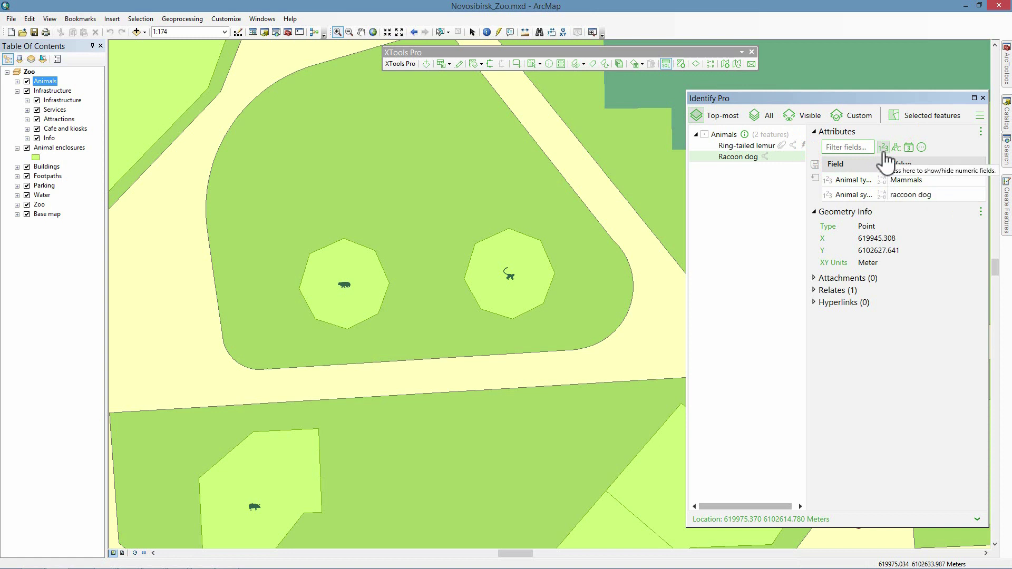
click(884, 150)
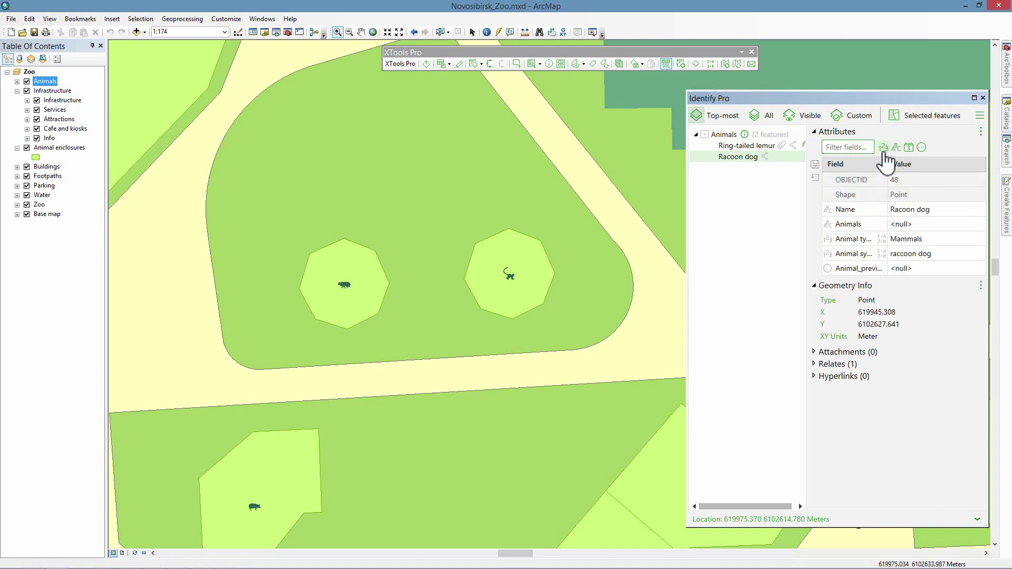
Set the Racoon dog point's Name to 'Ring-tailed lemur' and its animal symbol to lemur.
click(894, 211)
text(Ring-tailed lemur)
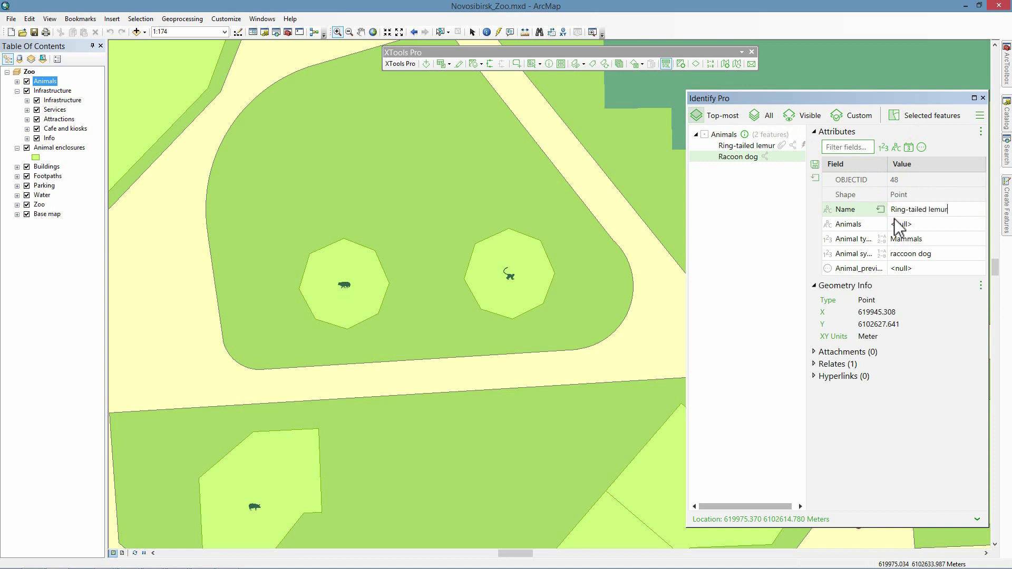
click(899, 256)
scroll(933, 400, down, 3)
scroll(944, 437, down, 1)
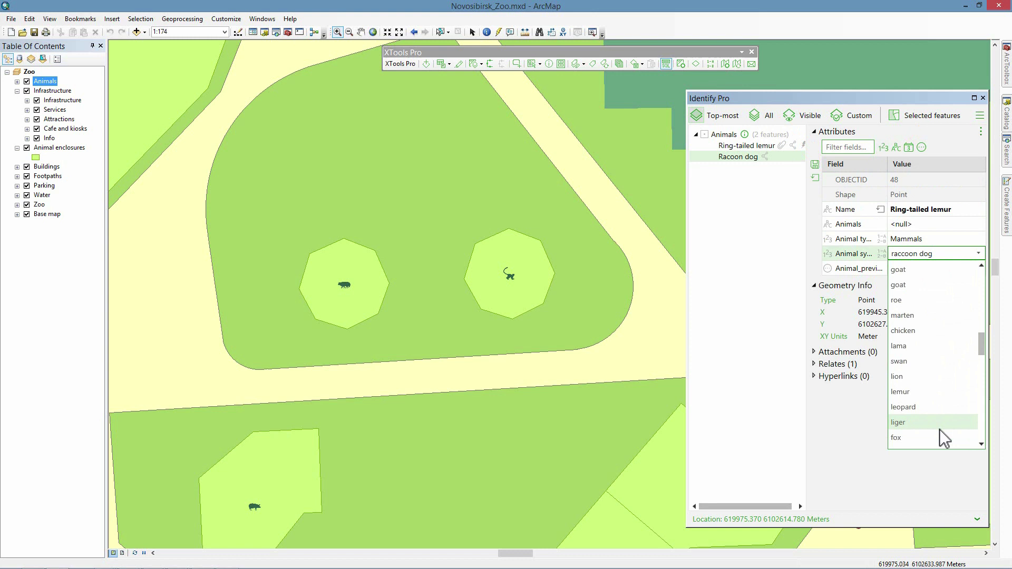
click(936, 407)
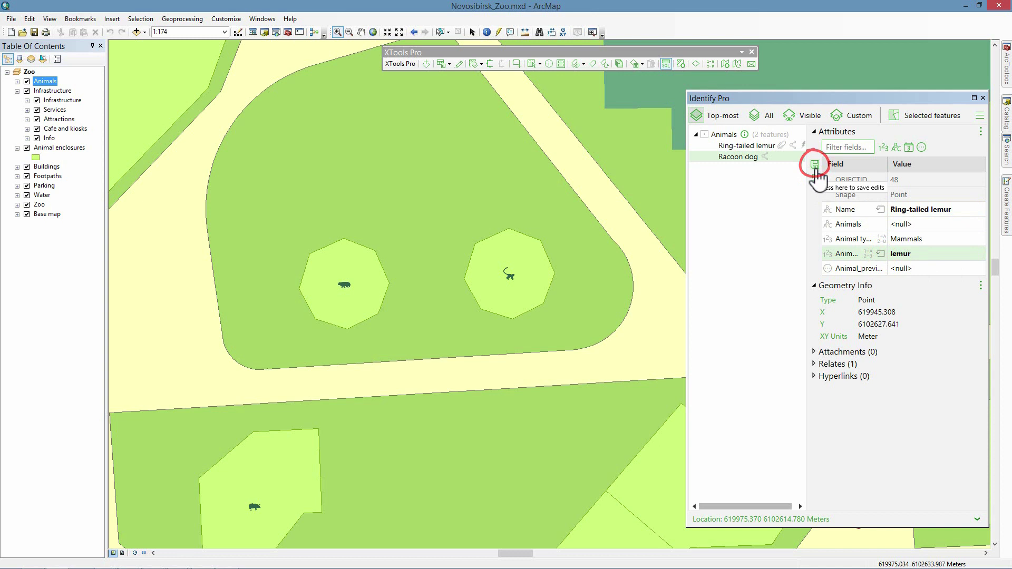
Save the Identify Pro attribute edits so the point displays the lemur symbol.
click(815, 165)
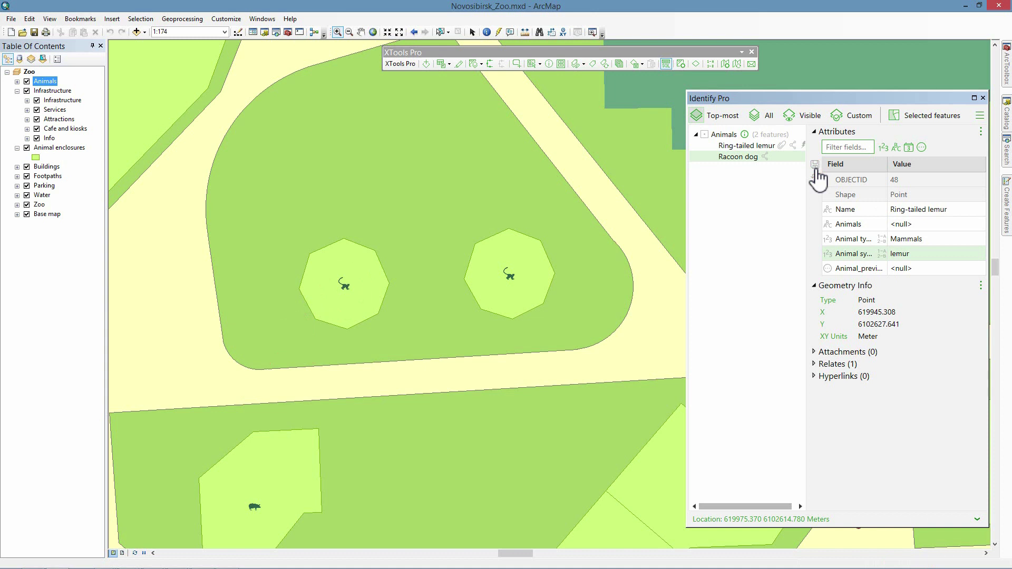
Identify all layers within a box around both enclosures and inspect the Ring-tailed lemur enclosure polygons.
click(770, 122)
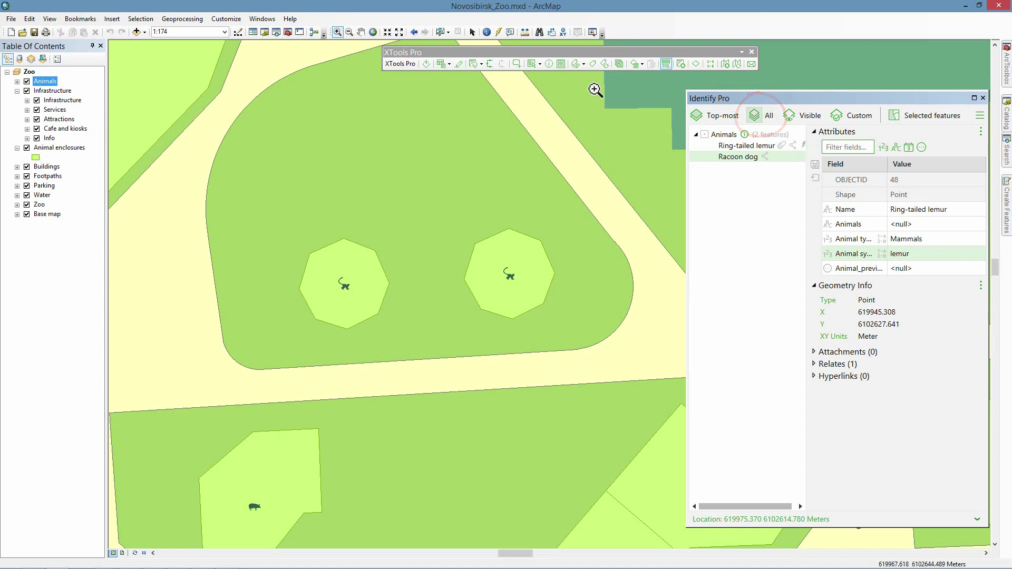
click(549, 64)
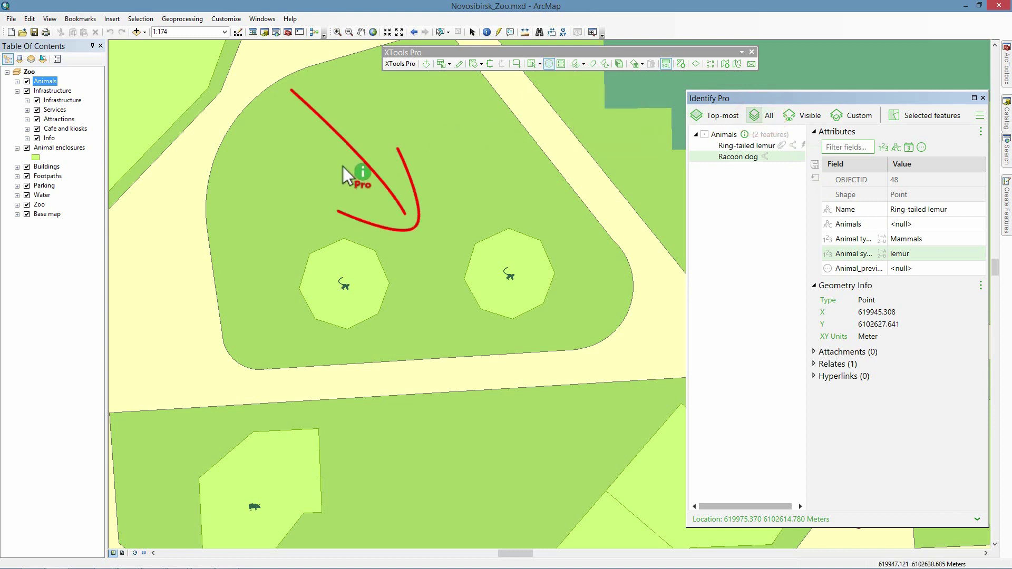
drag(288, 178, 581, 359)
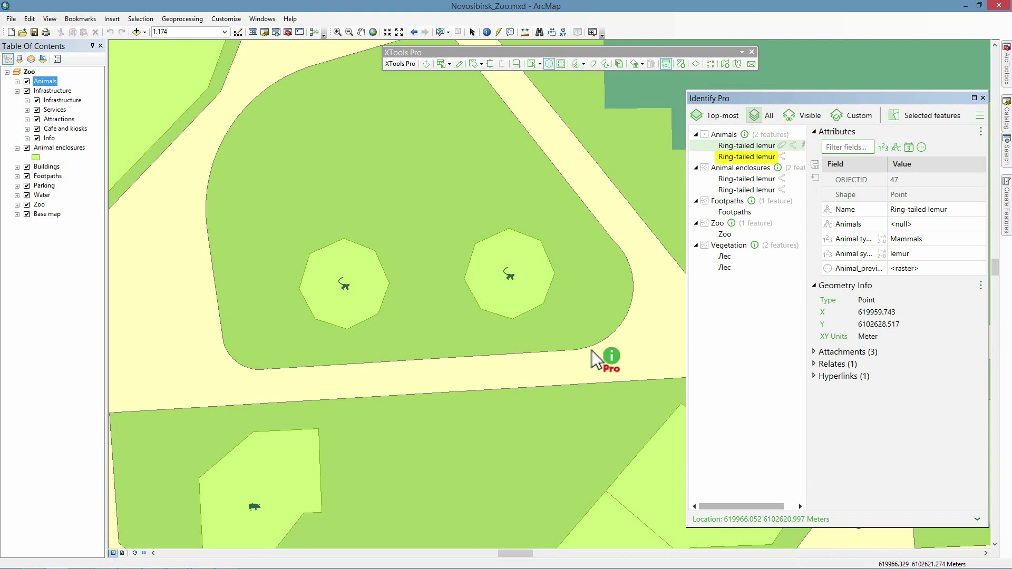
click(723, 160)
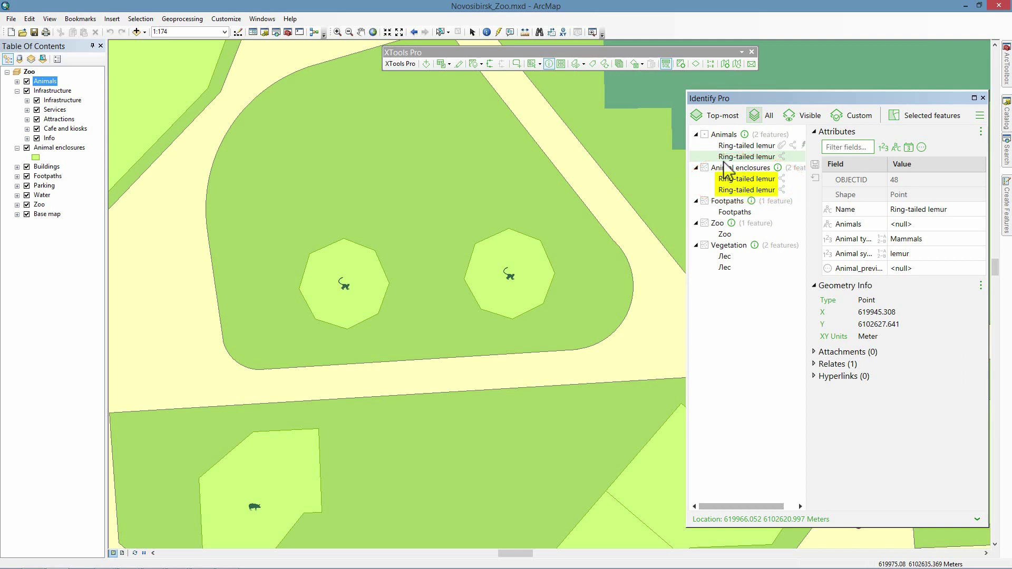
click(725, 180)
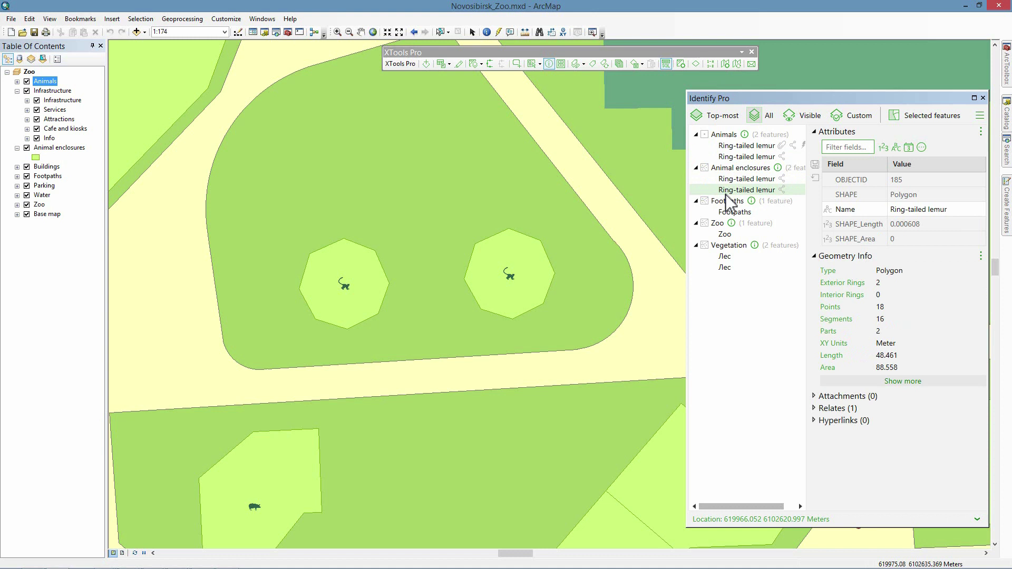
Delete the duplicate Ring-tailed lemur enclosure polygon (OBJECTID 185), keeping OBJECTID 141.
right_click(726, 191)
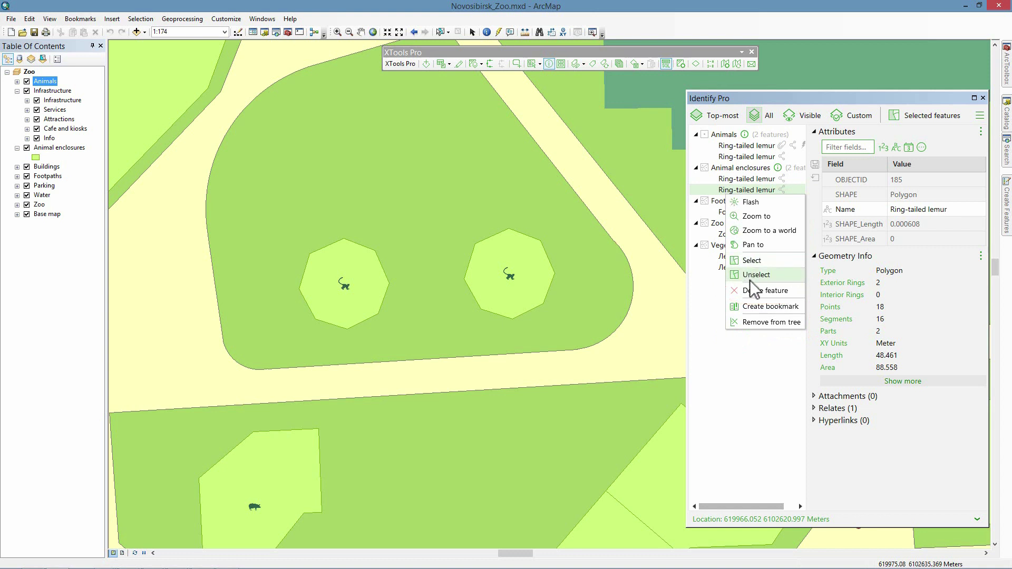
click(752, 294)
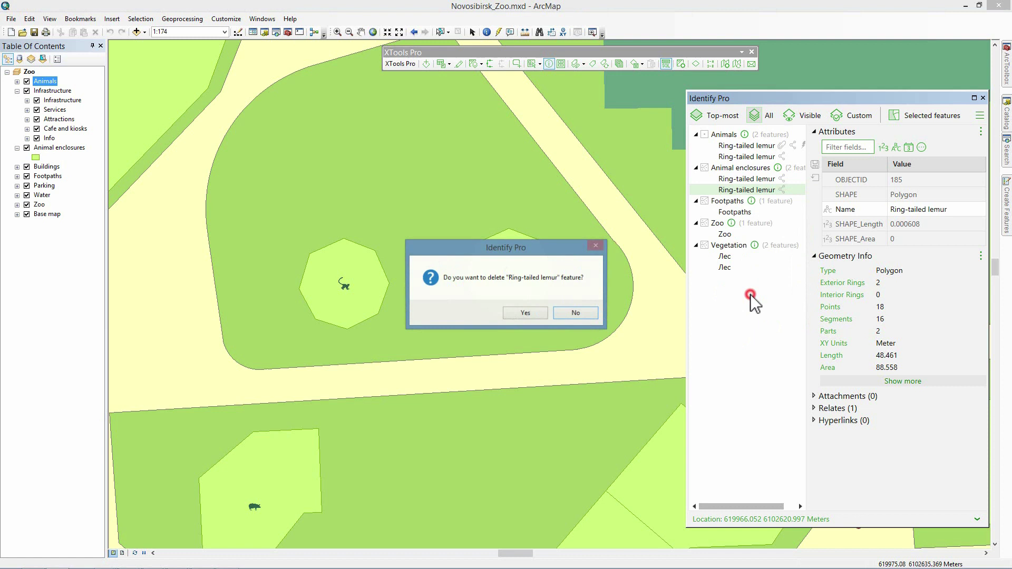
click(535, 314)
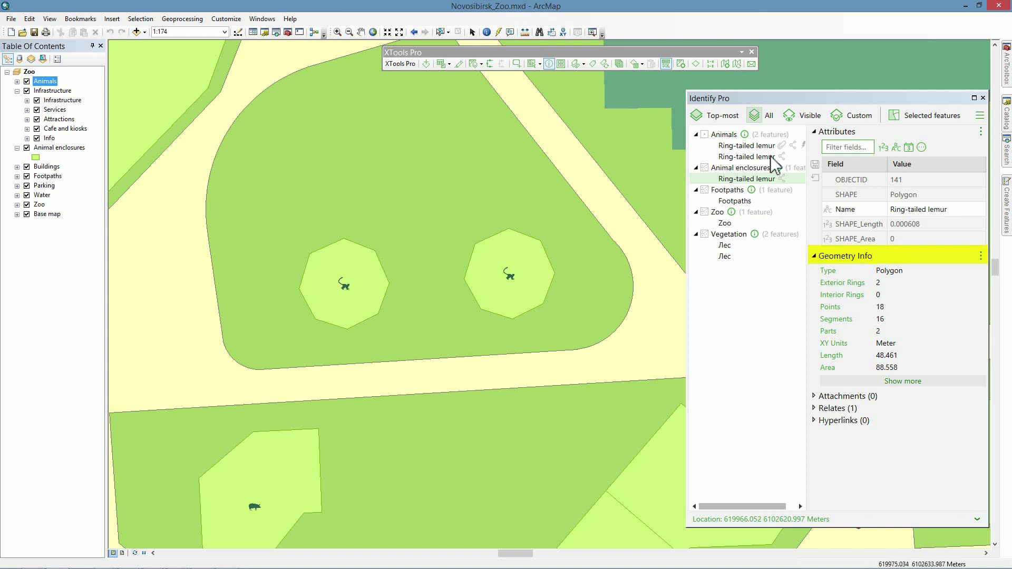
Show the lemur enclosure's full geometry info (2 parts, 18 points, area 88.558) and copy it.
click(815, 133)
click(847, 270)
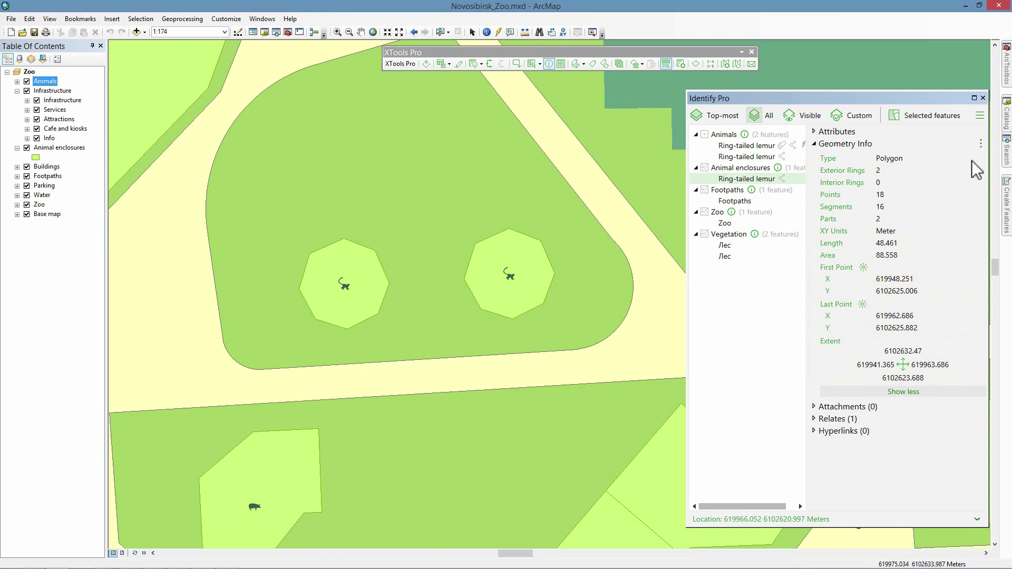
click(981, 143)
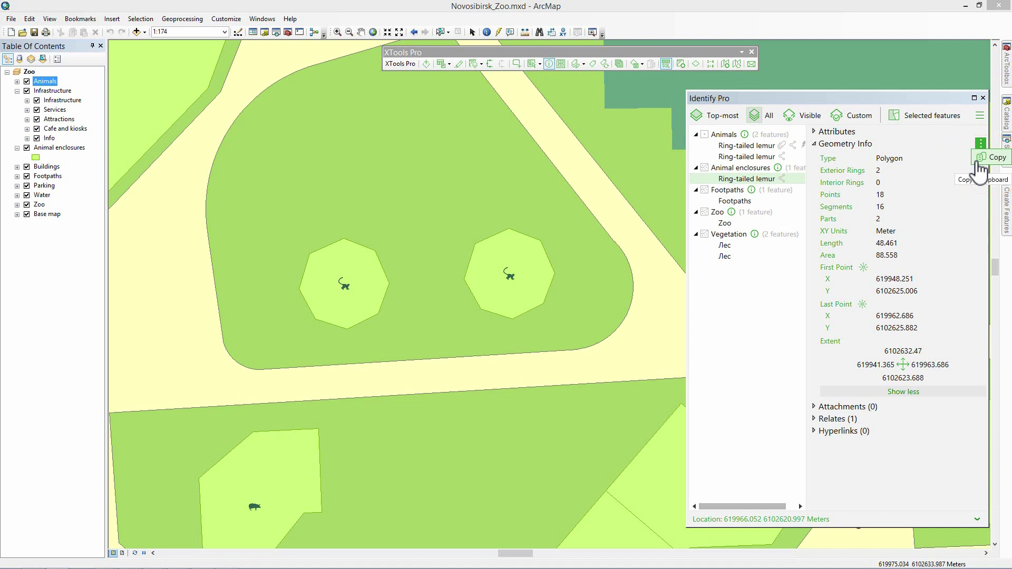
Show the first Ring-tailed lemur point's full attributes and the Animal_preview field's options.
click(771, 148)
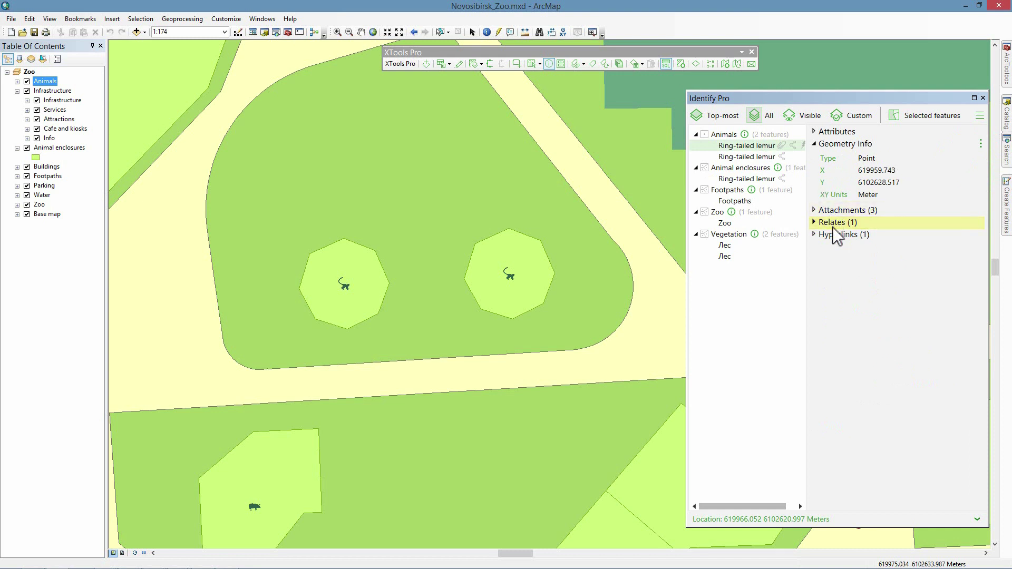
click(815, 132)
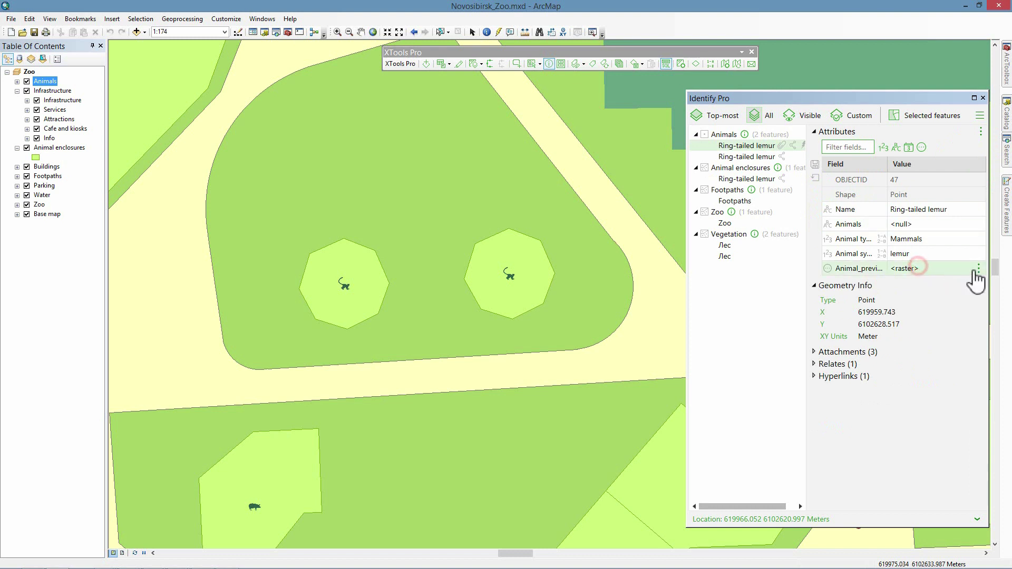
click(979, 269)
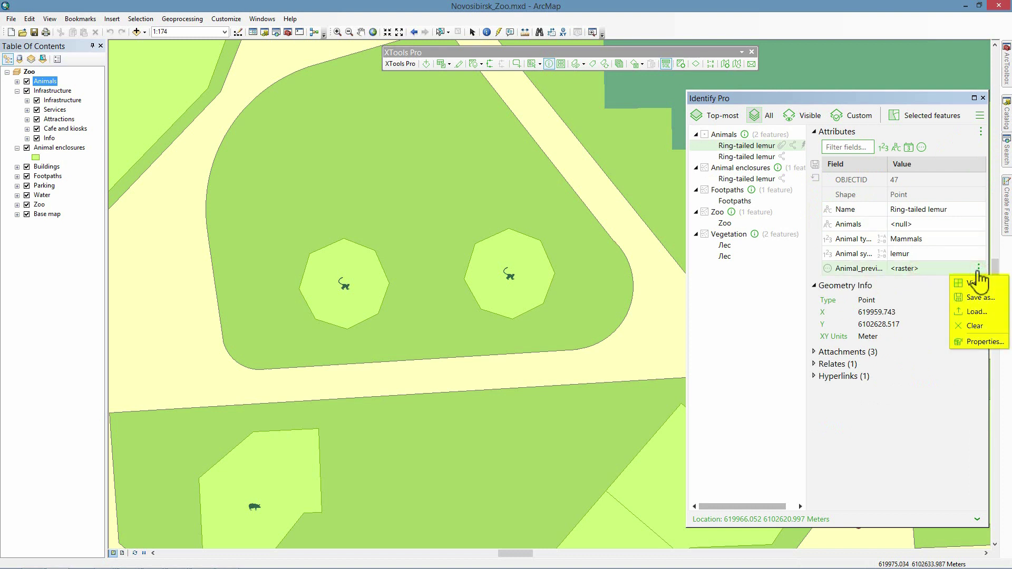